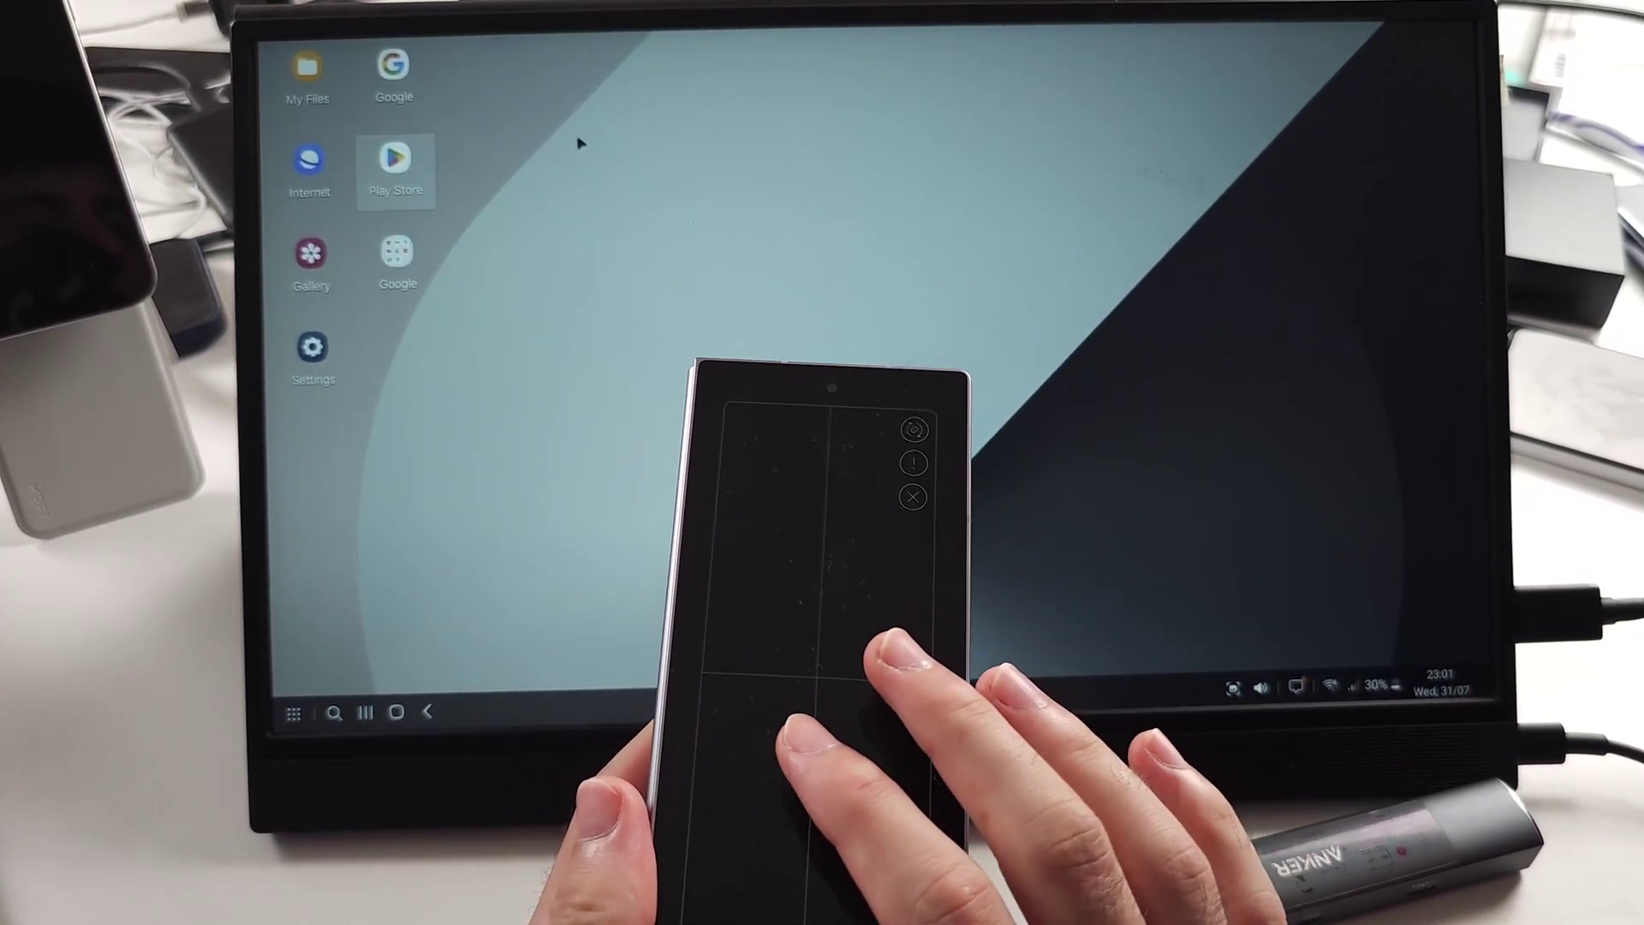
Bring up the desktop's right-click context menu using the phone as the touchpad.
{"action": "right_click", "coordinate": [579, 142]}
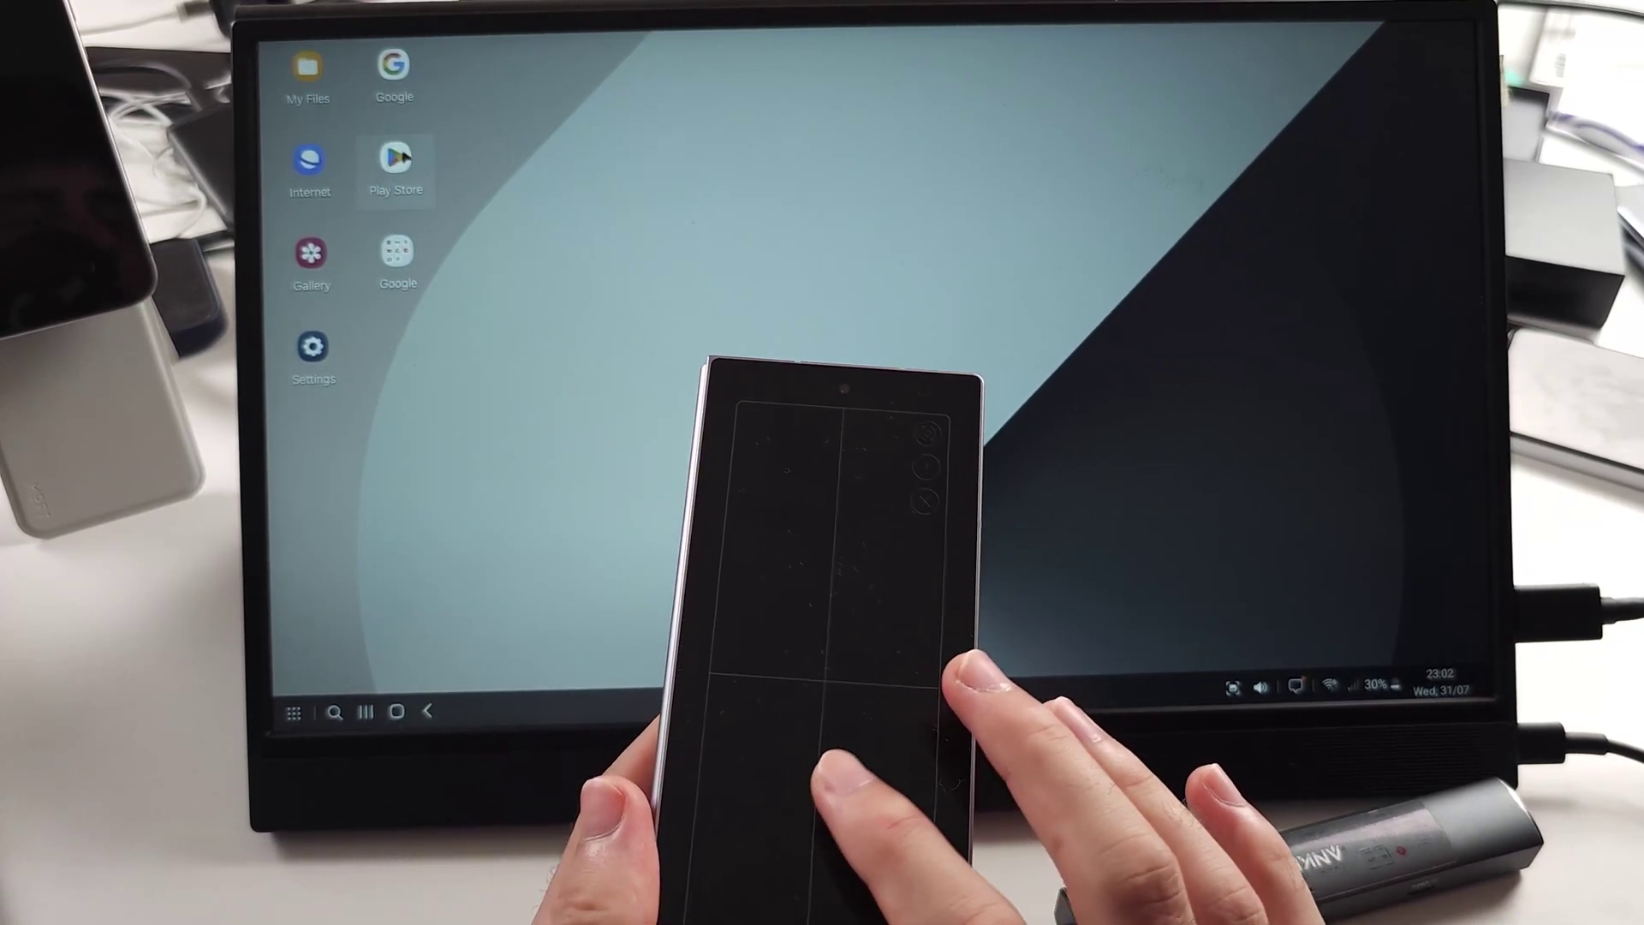
Launch Play Store from its desktop icon and enter a search query in its search bar.
{"action": "double_click", "coordinate": [431, 161]}
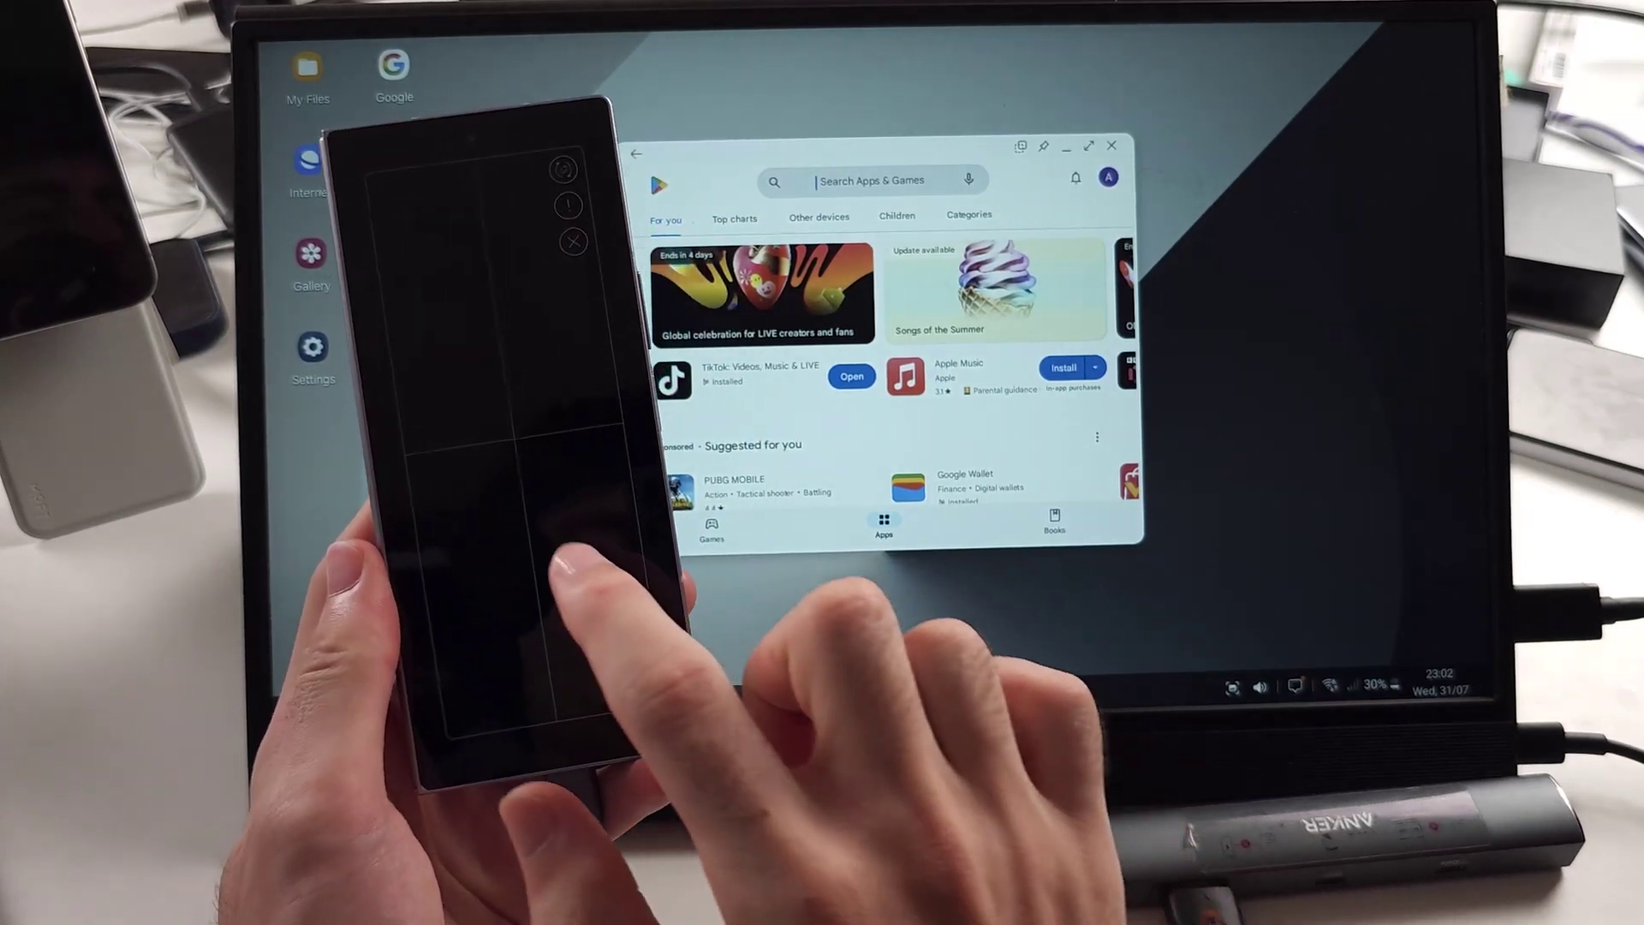
{"action": "left_click", "coordinate": [816, 181]}
{"action": "type", "text": "vgvggg"}
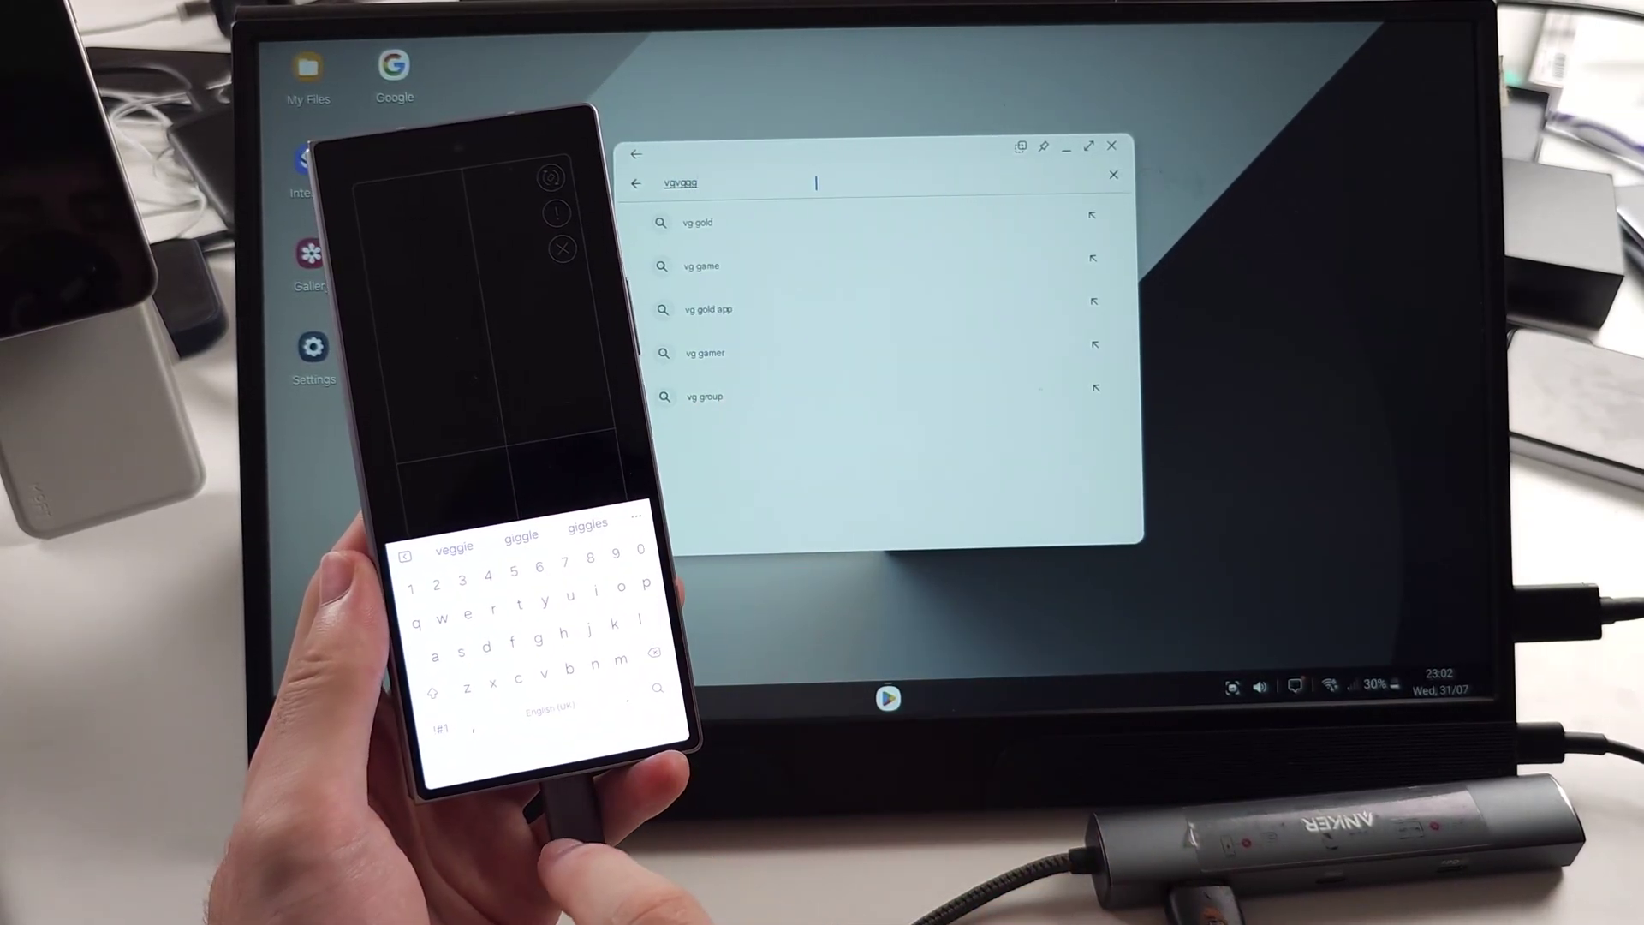
{"action": "left_click", "coordinate": [873, 169]}
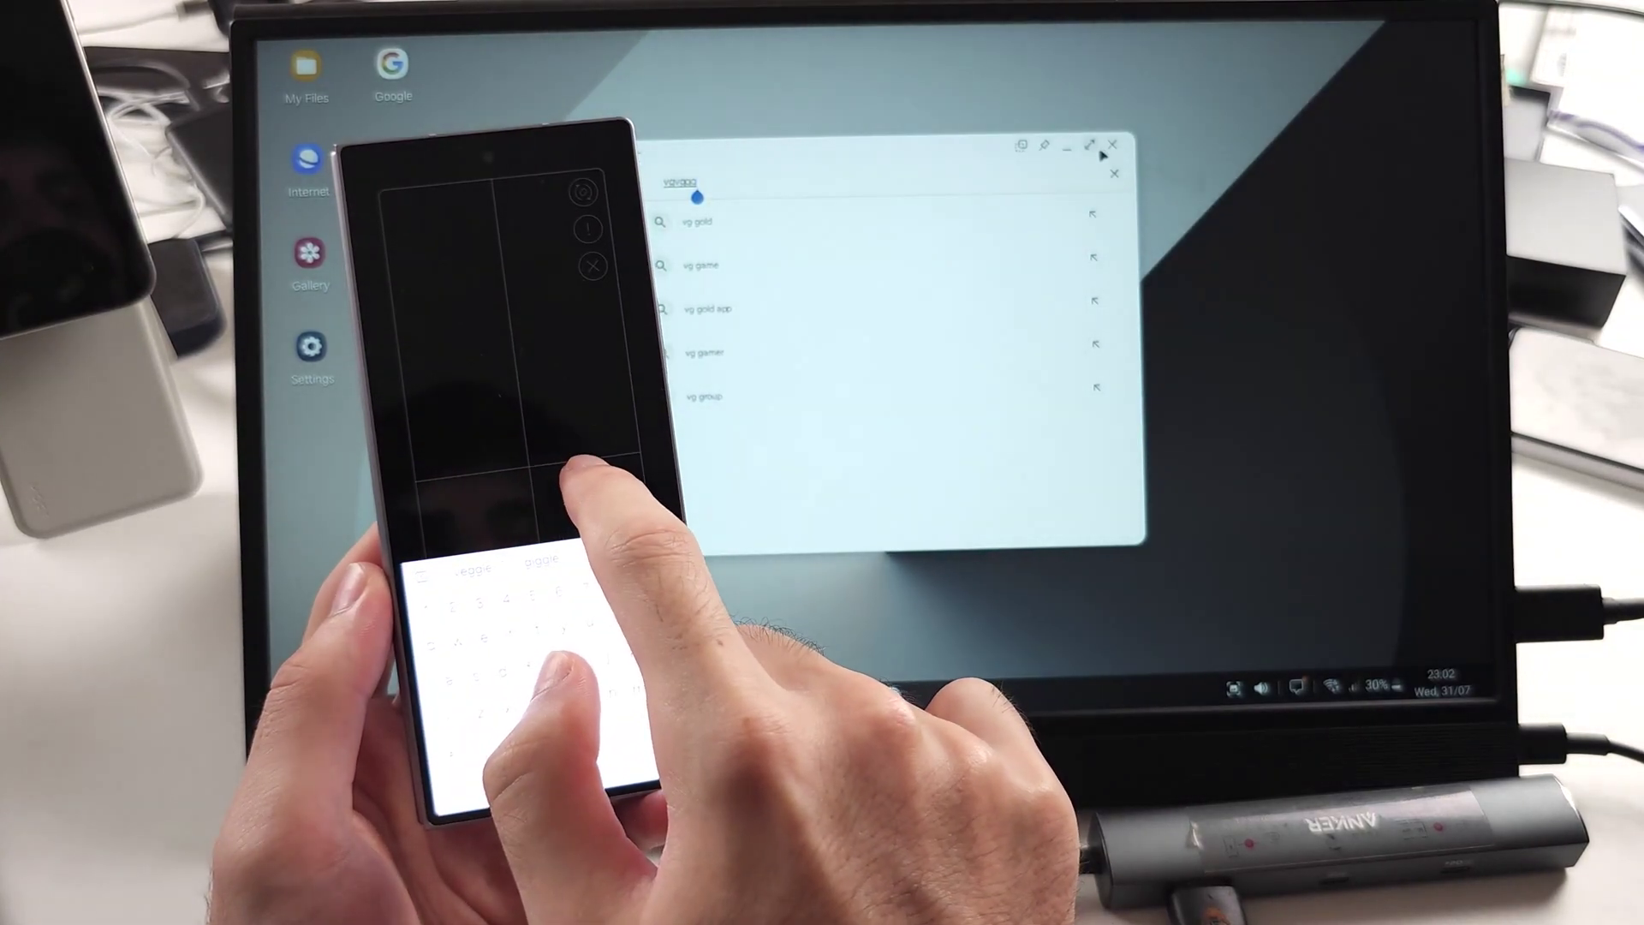
Close the Play Store window with its X button, leaving the DeX desktop empty.
{"action": "left_click", "coordinate": [1105, 149]}
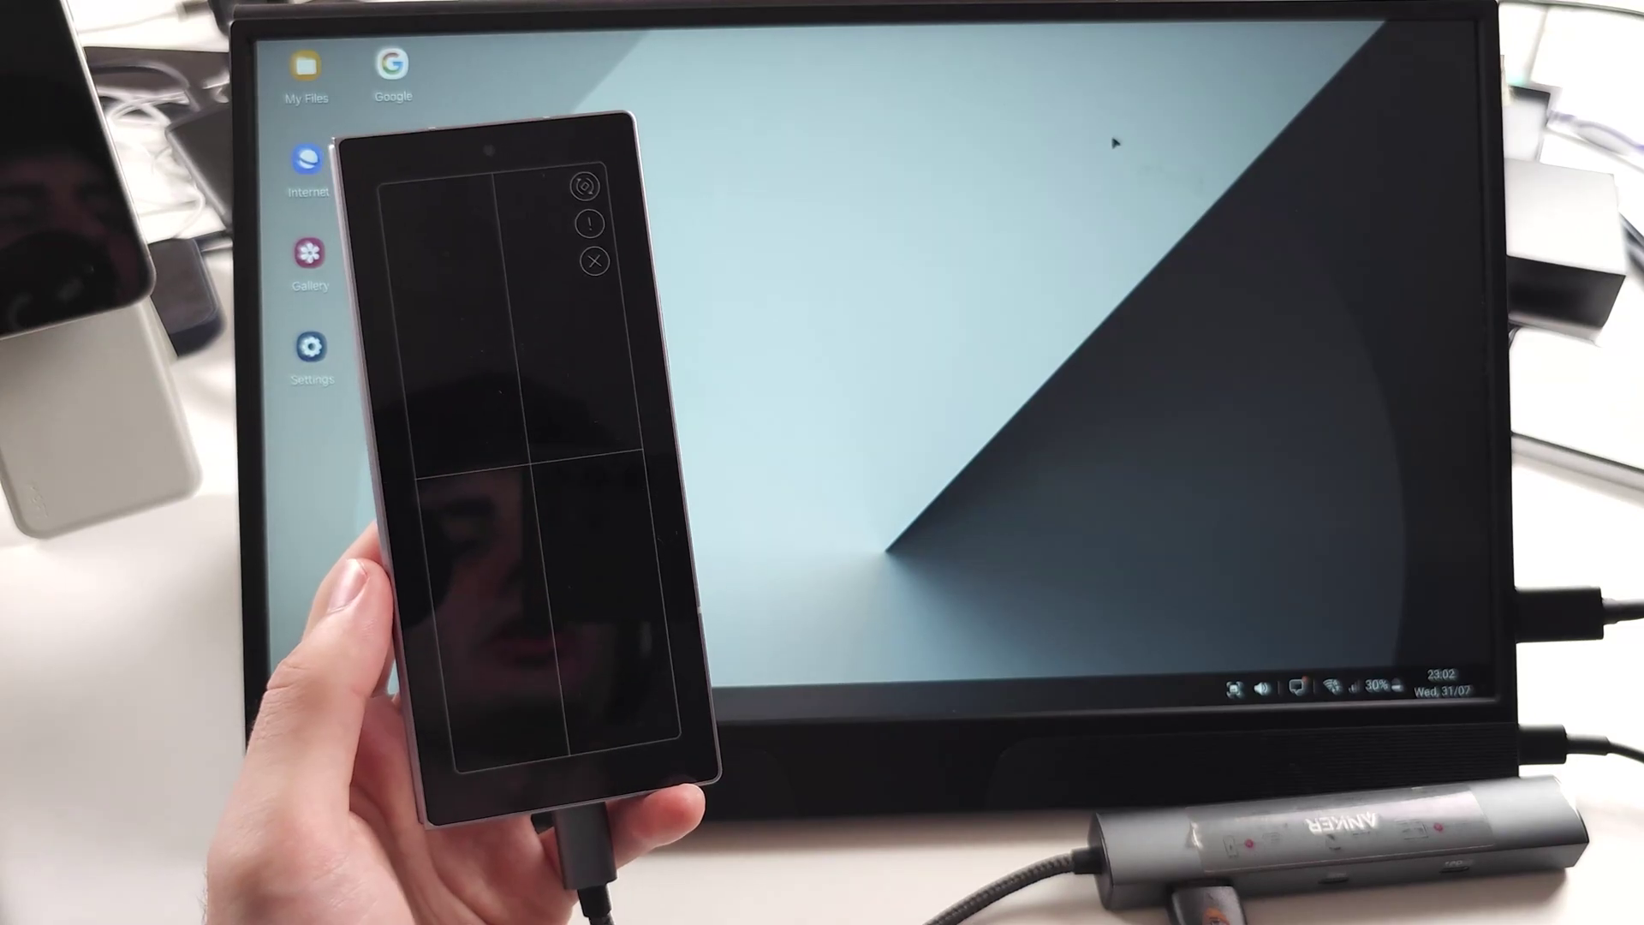